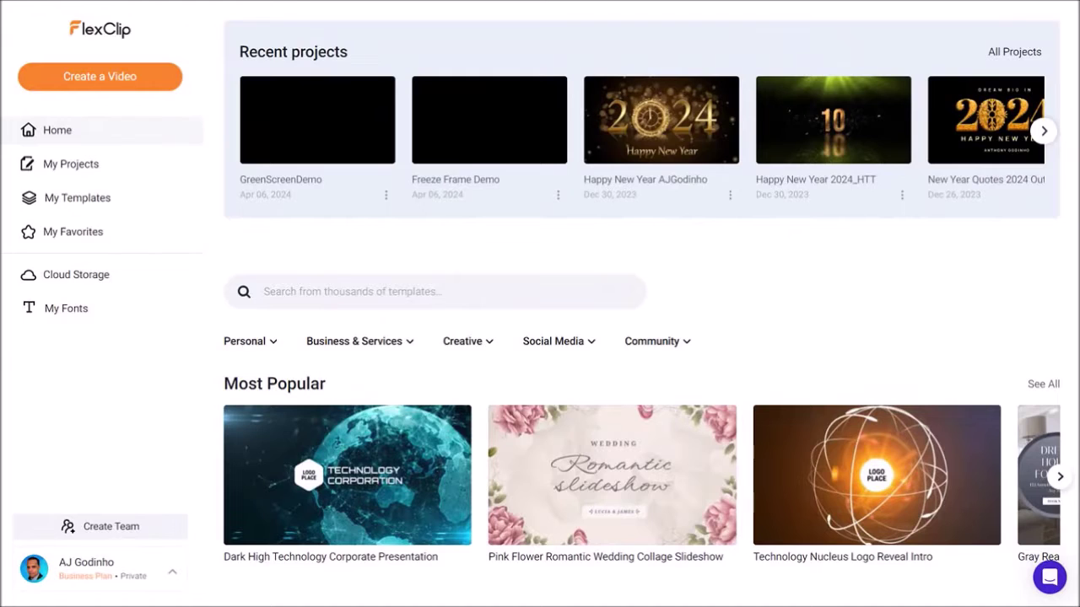
Open GreenScreenDemo in the editor and show its Media list of green-screen clips and Background_Blue.png.
mouse_move(318, 119)
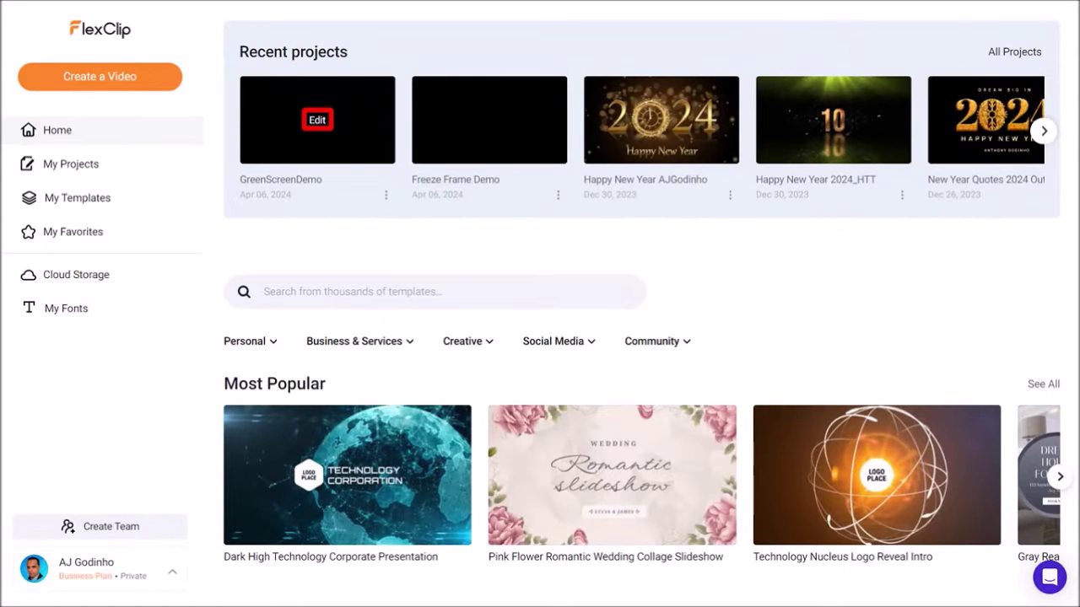
left_click(317, 119)
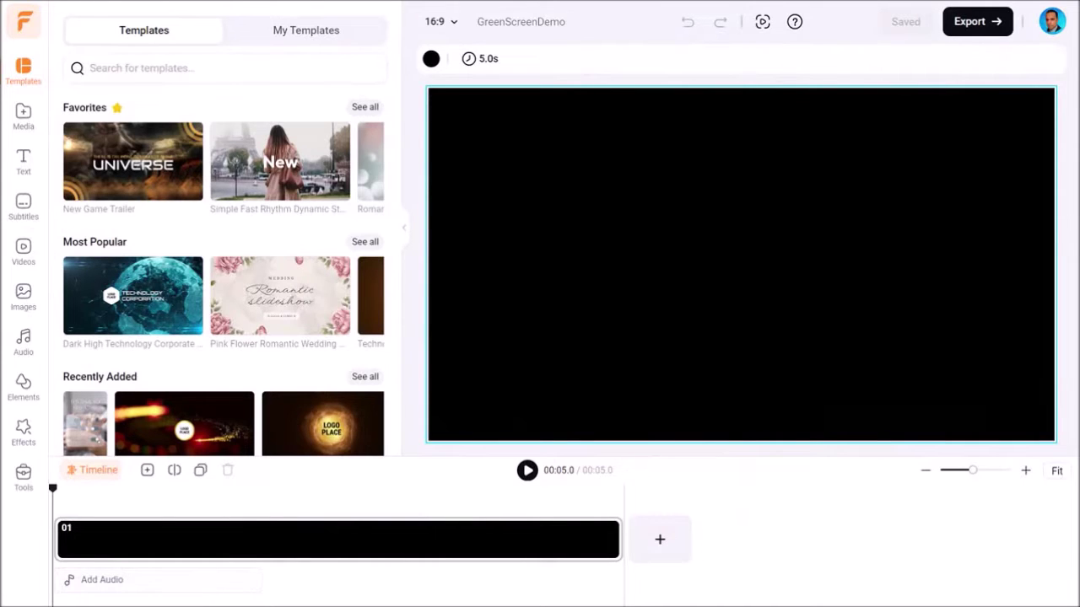
left_click(24, 116)
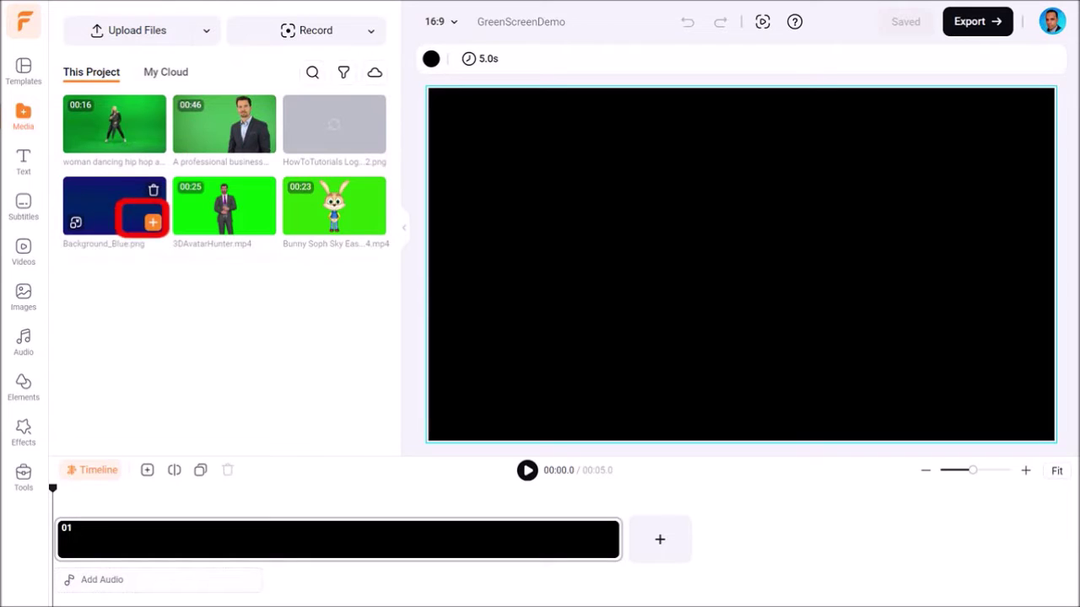
Add Background_Blue.png to scene 01 and overlay 3DAvatarHunter.mp4 on top of it.
left_click(152, 222)
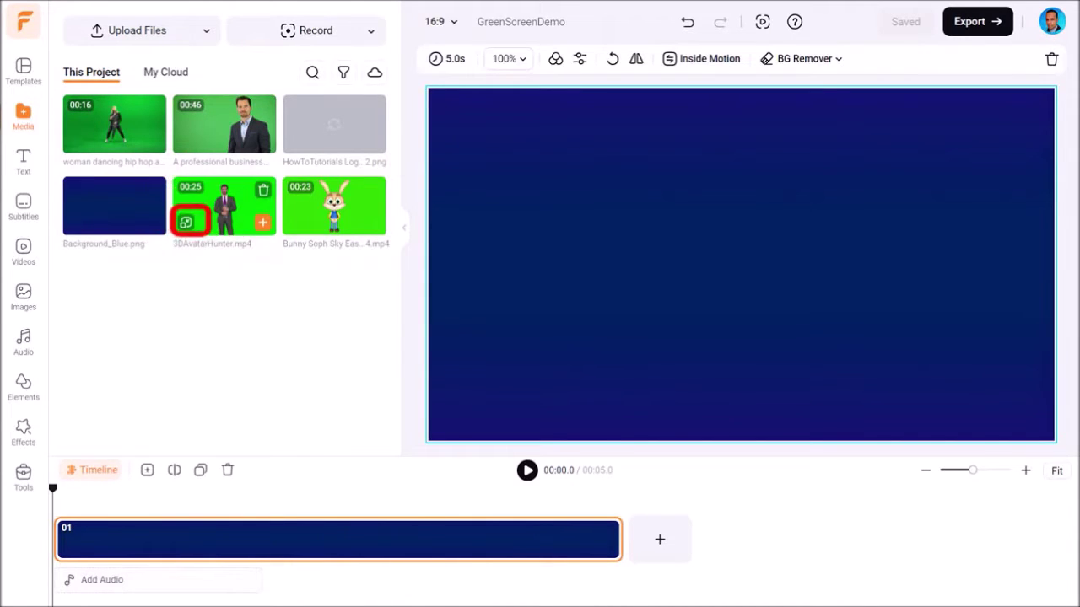
left_click(186, 222)
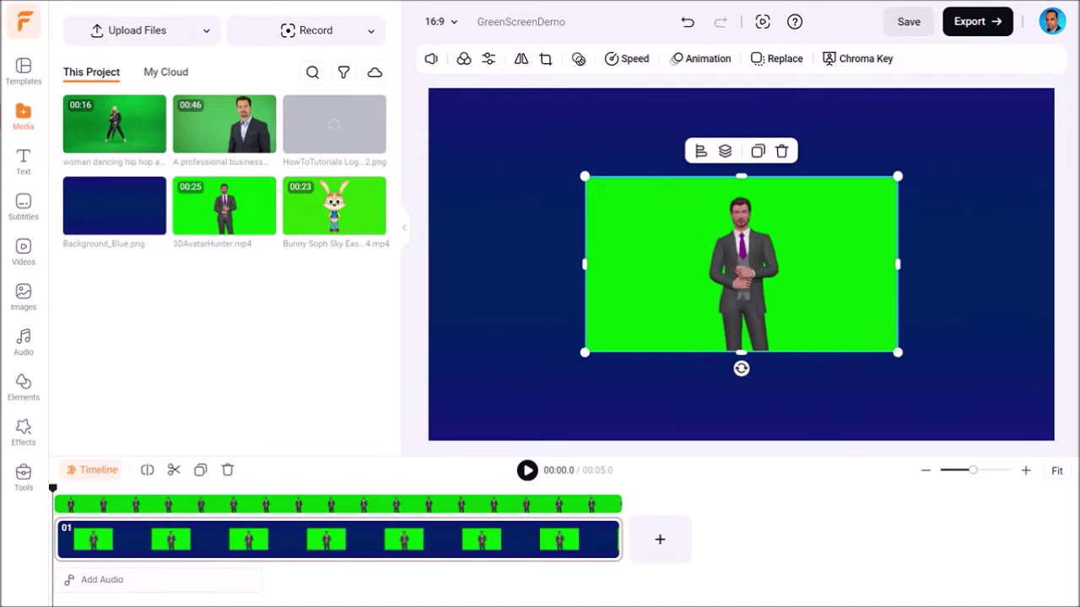
Drag the avatar overlay's top-left and bottom-right corners out to the canvas corners.
left_click_drag(585, 175, 429, 88)
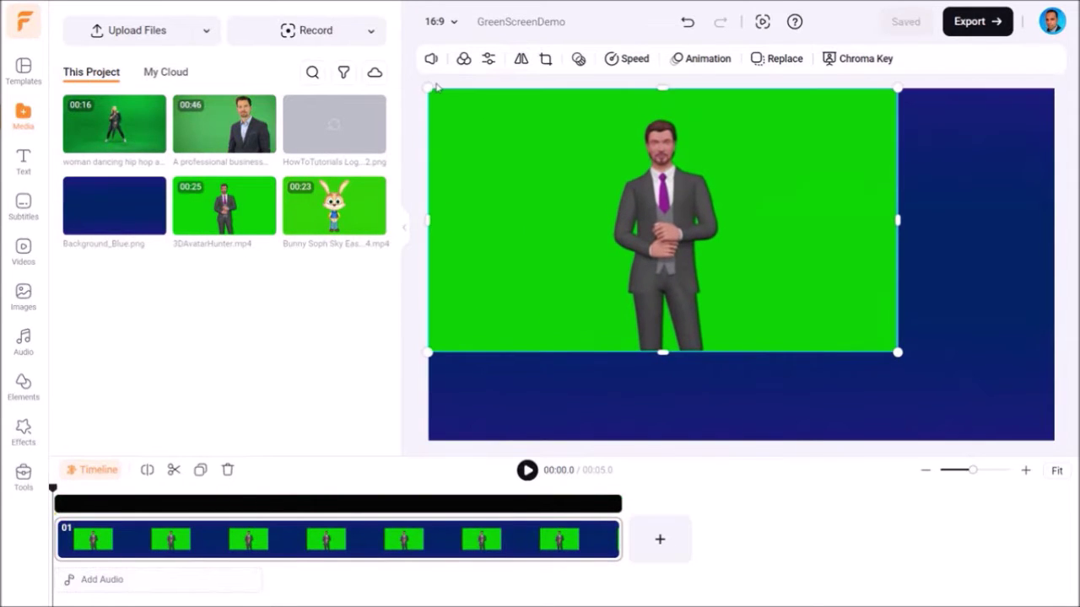
left_click_drag(899, 352, 1048, 447)
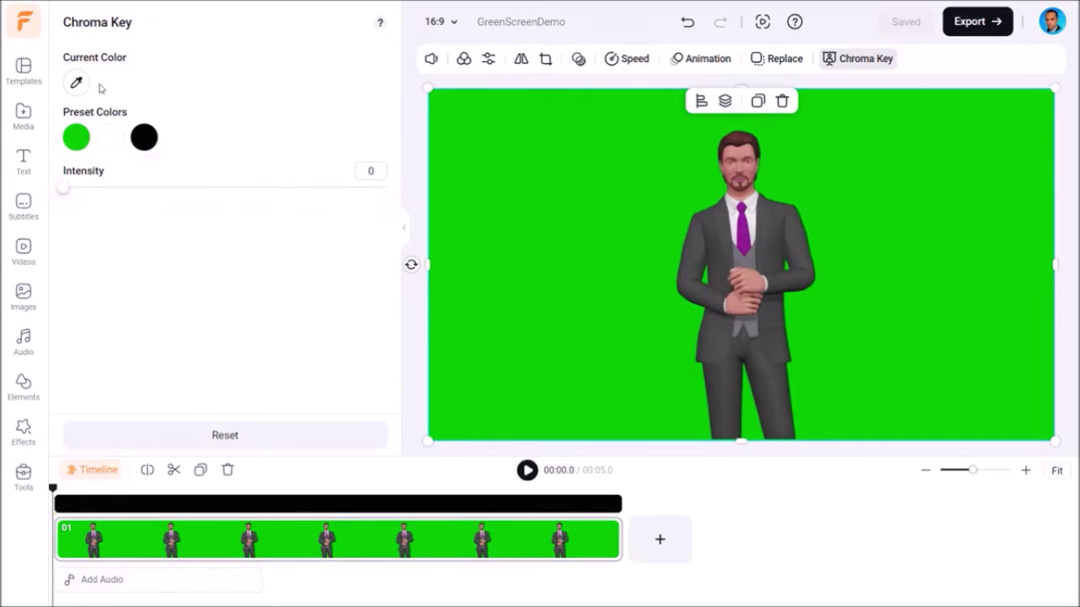
Eyedrop the avatar's green screen and raise Chroma Key intensity to 77.
left_click(76, 82)
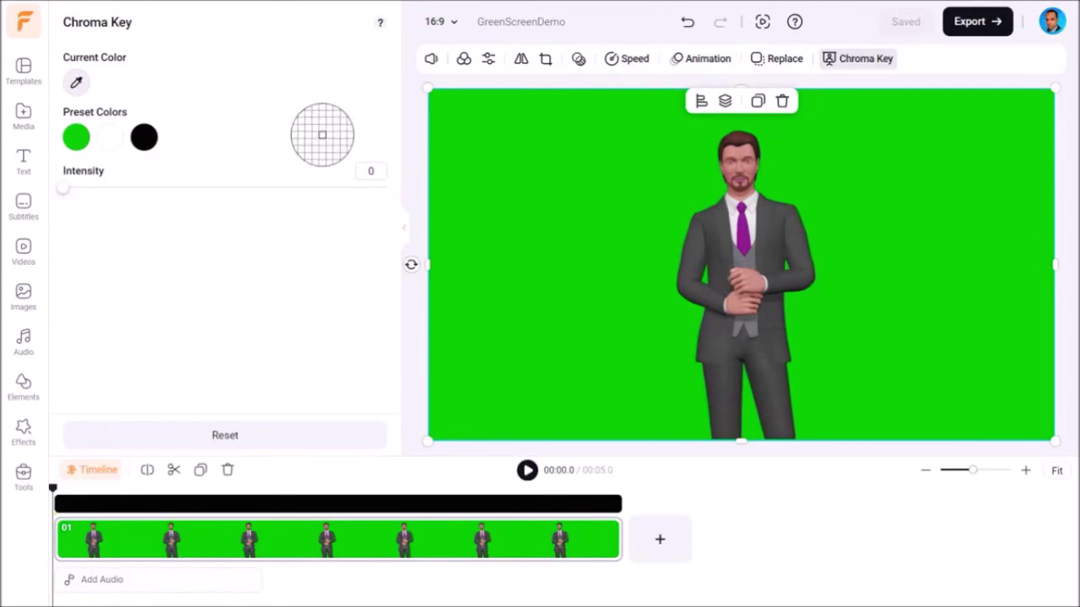
left_click(593, 197)
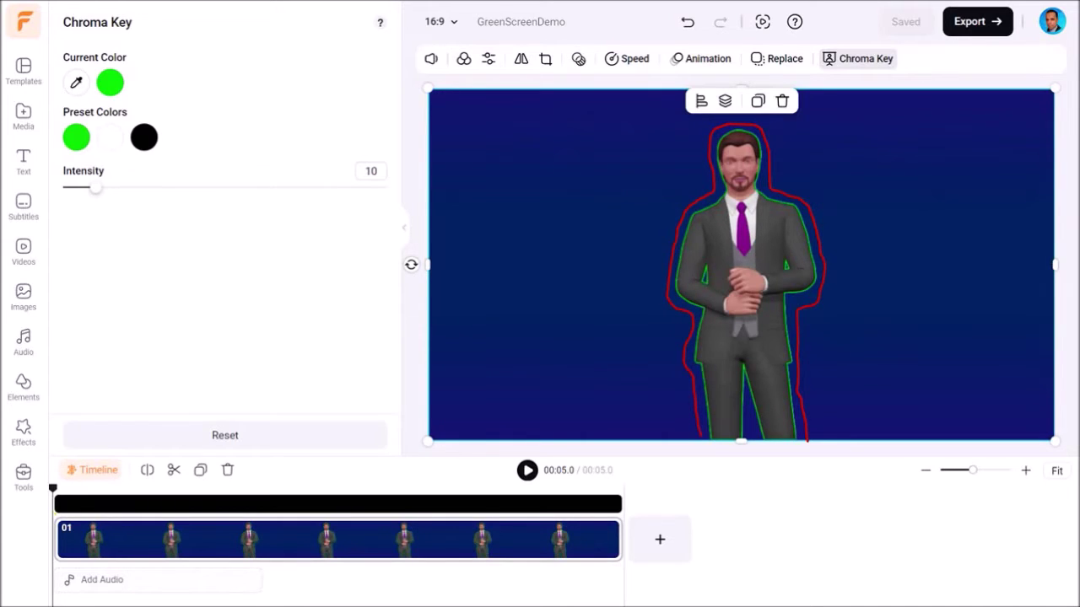
left_click_drag(98, 197, 313, 190)
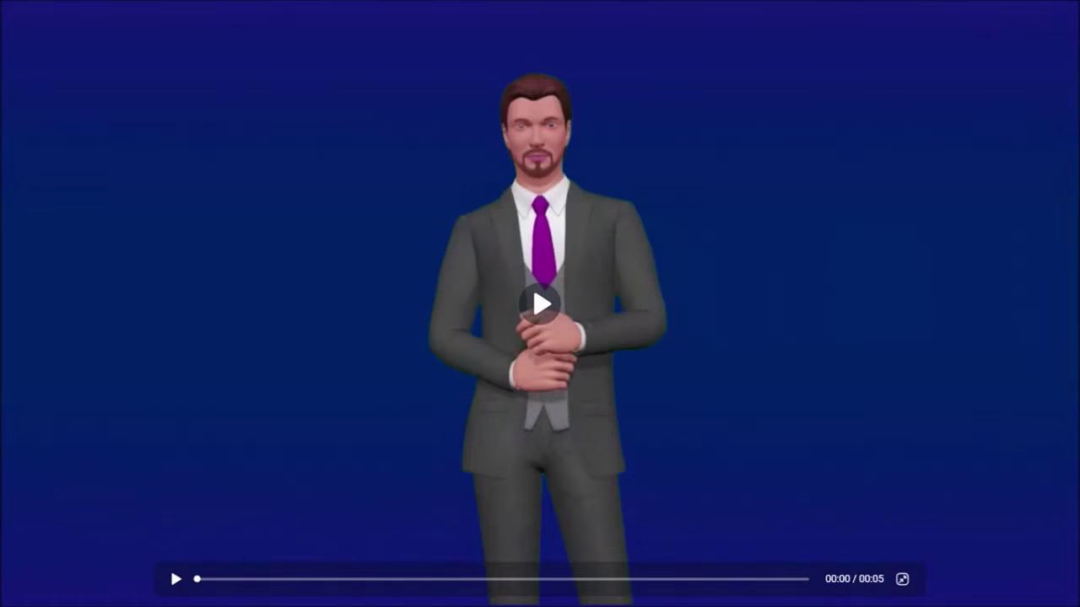
Play, then pause, the avatar scene preview to check the key.
left_click(176, 580)
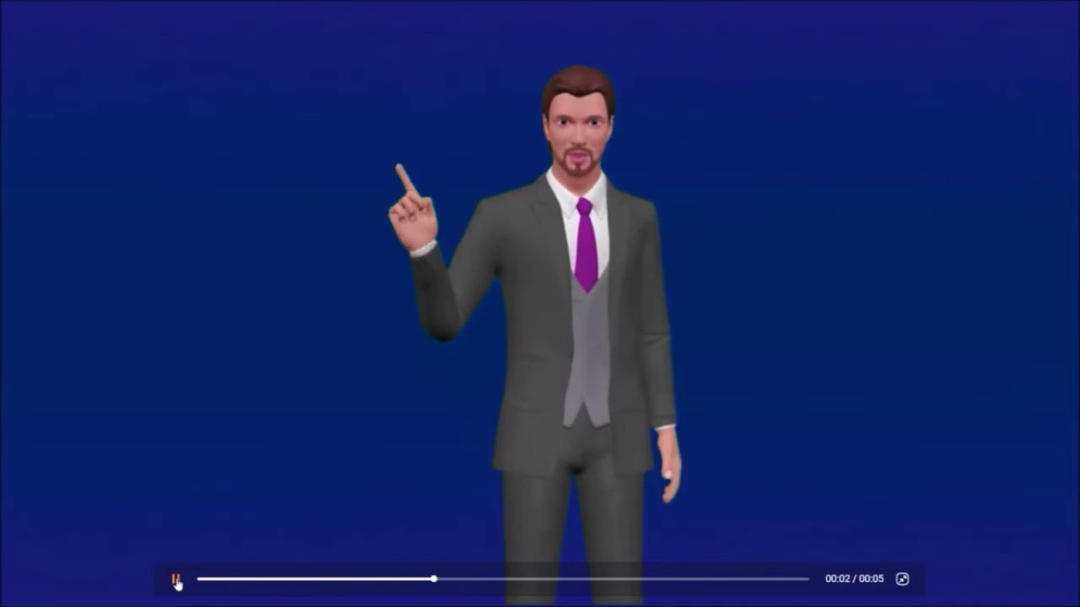
left_click(176, 580)
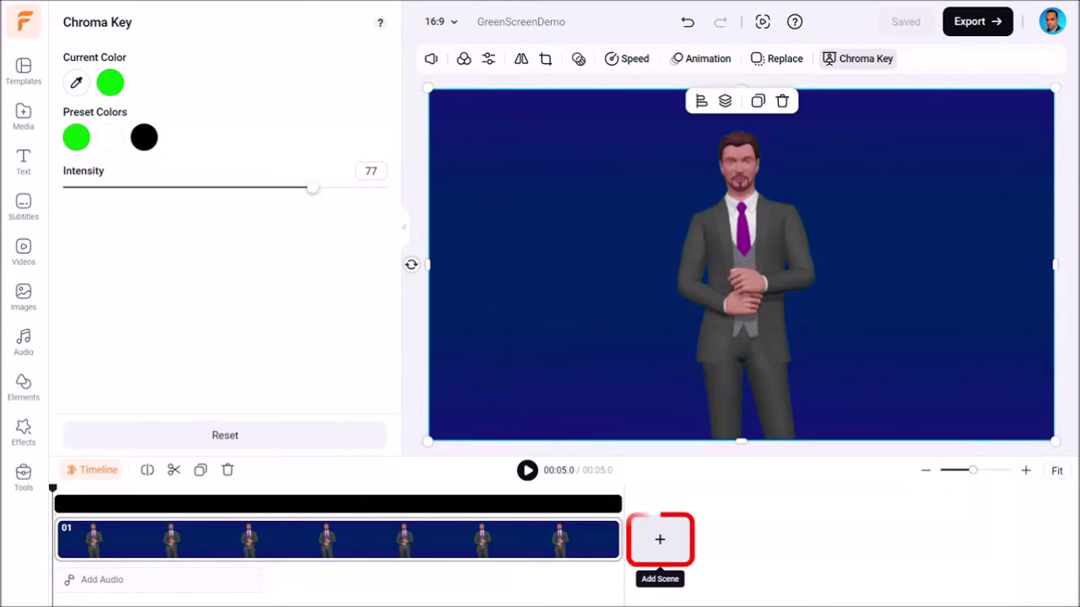
Add scene 02 holding Background_Blue.png and the Bunny green-screen clip.
left_click(661, 543)
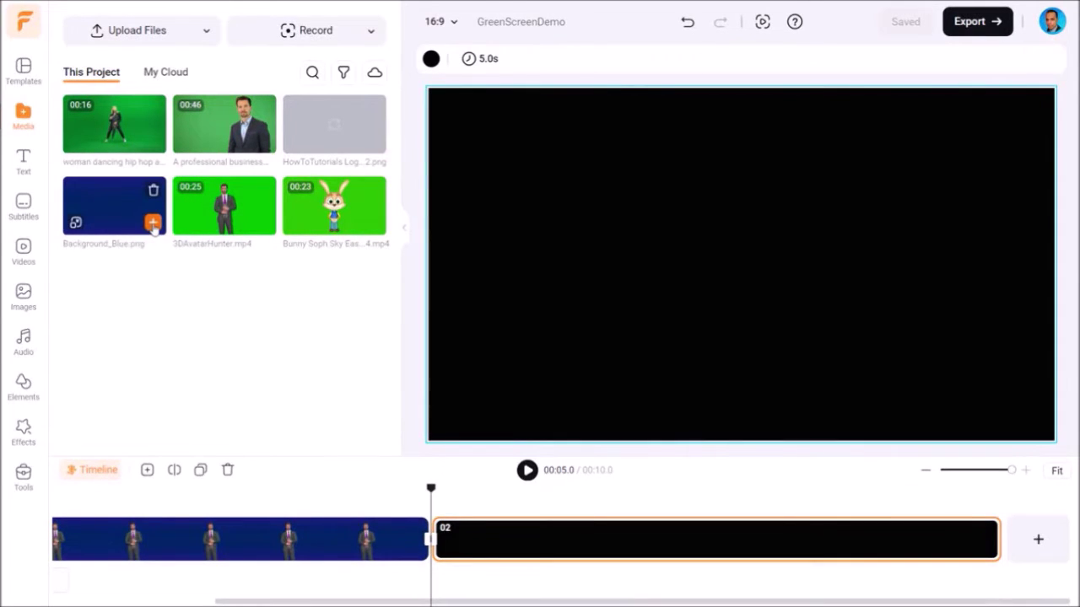
left_click(153, 223)
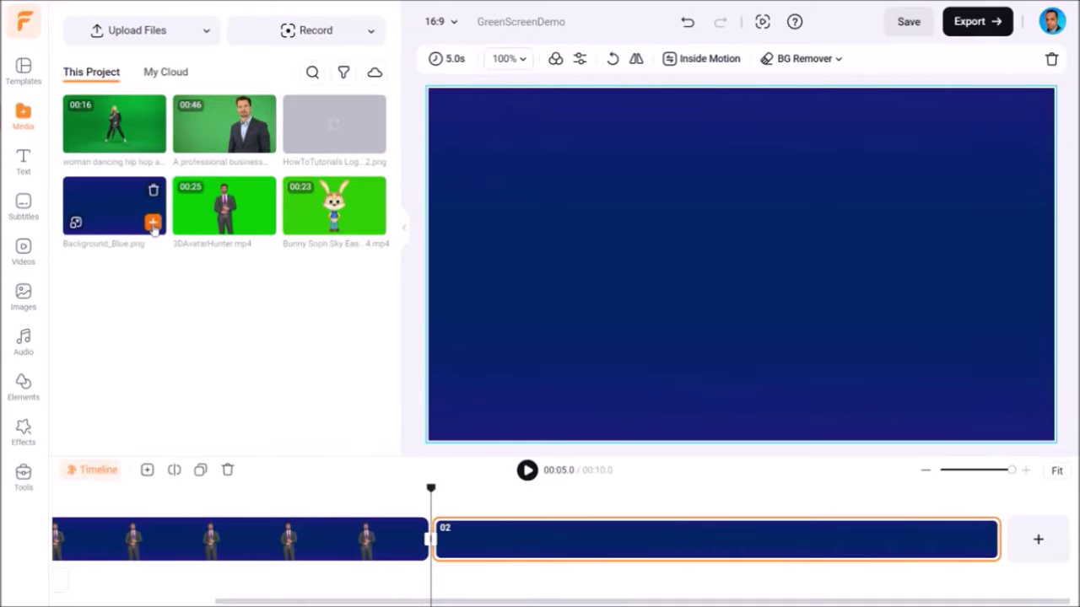
left_click(314, 227)
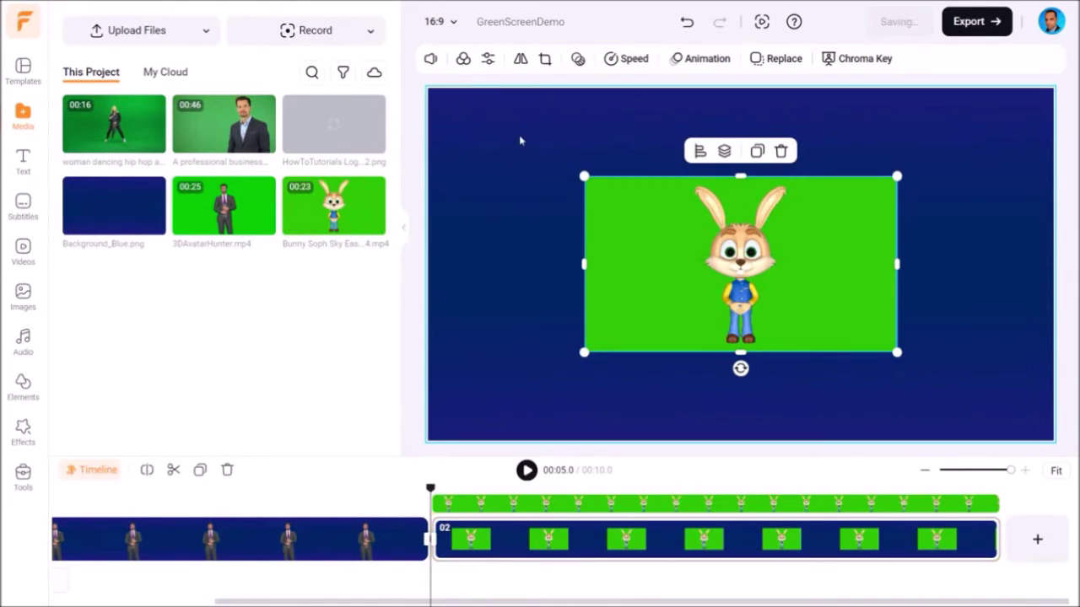
Stretch the bunny clip to fill the canvas and bring up its Chroma Key settings.
left_click_drag(584, 177, 428, 88)
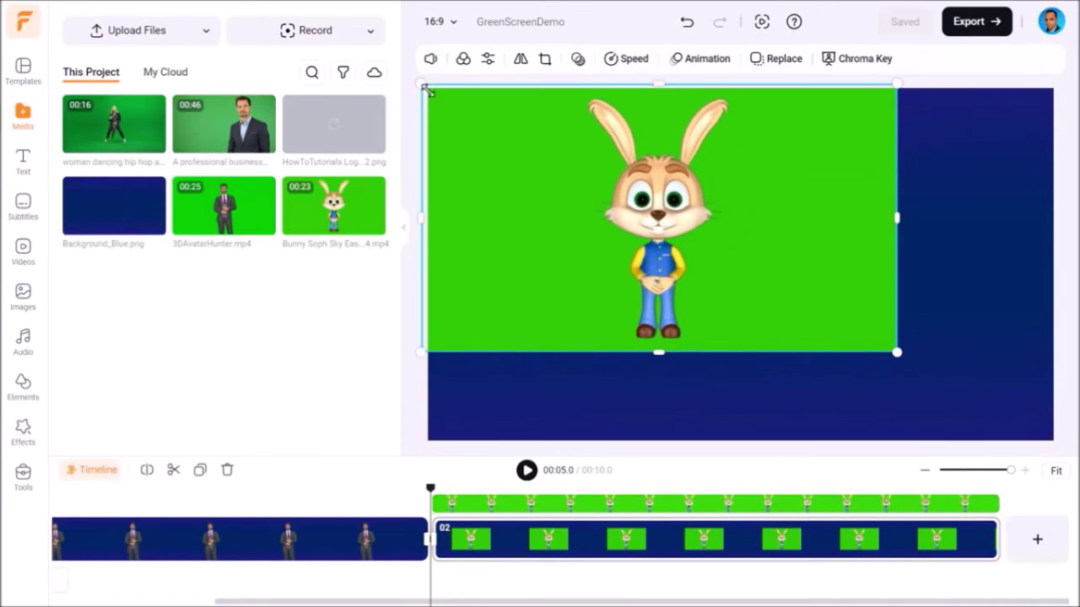
left_click_drag(894, 352, 1046, 447)
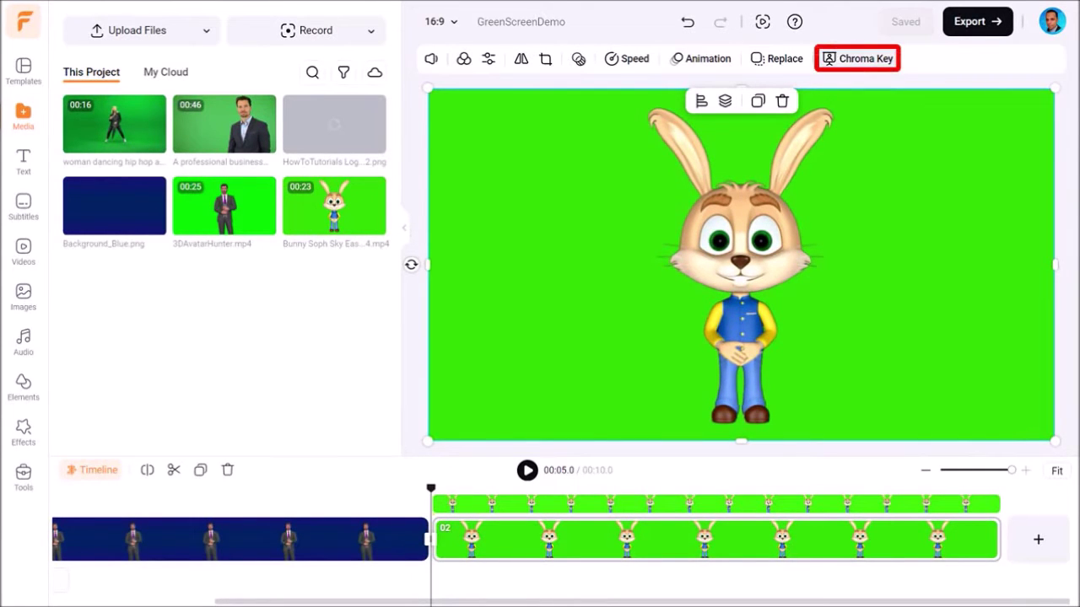
left_click(862, 59)
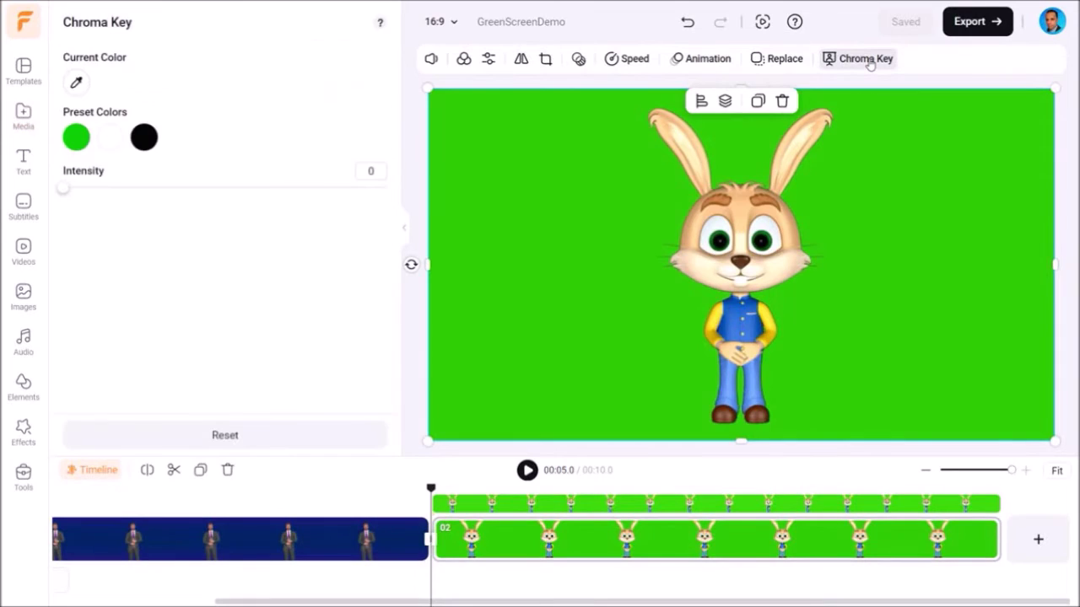
Eyedrop the green behind the bunny and set Chroma Key intensity to 38.
left_click(75, 82)
left_click(593, 252)
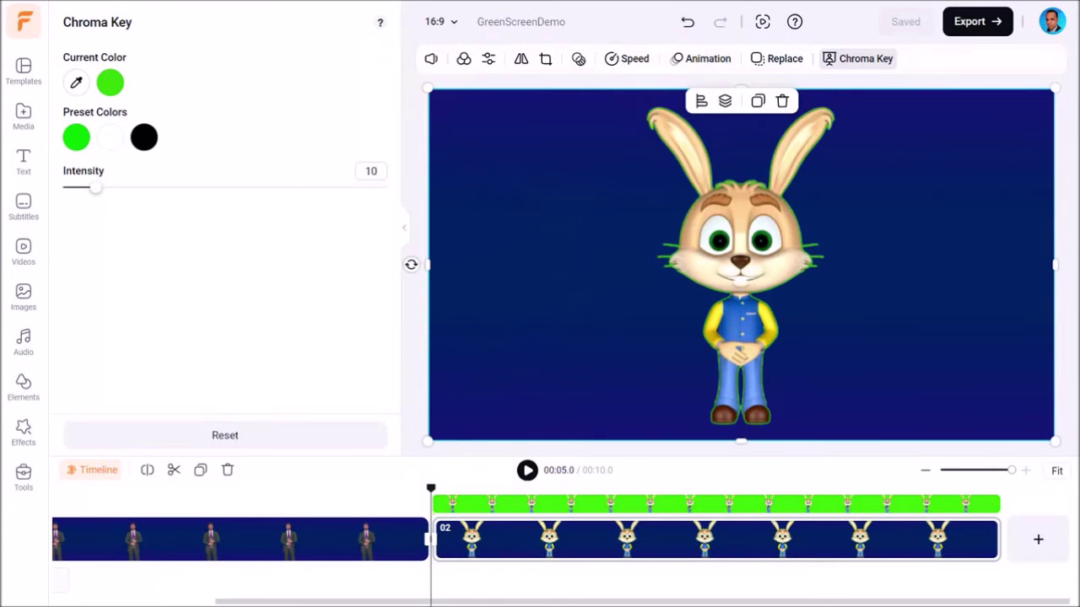
left_click_drag(98, 191, 188, 197)
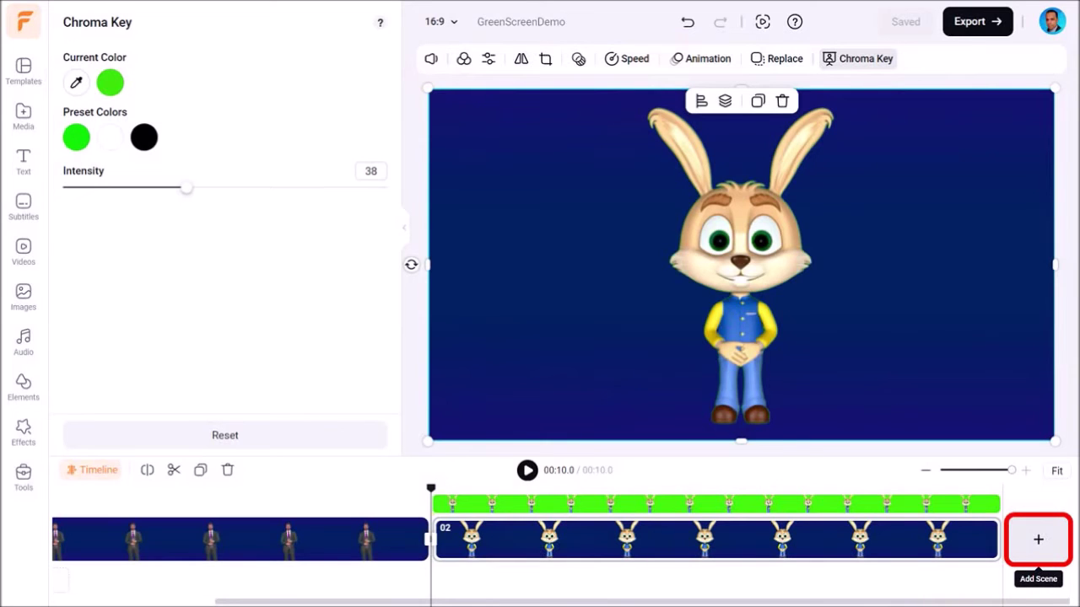
Create scene 03 with Background_Blue.png and the dancing woman clip stretched corner to corner.
left_click(1038, 540)
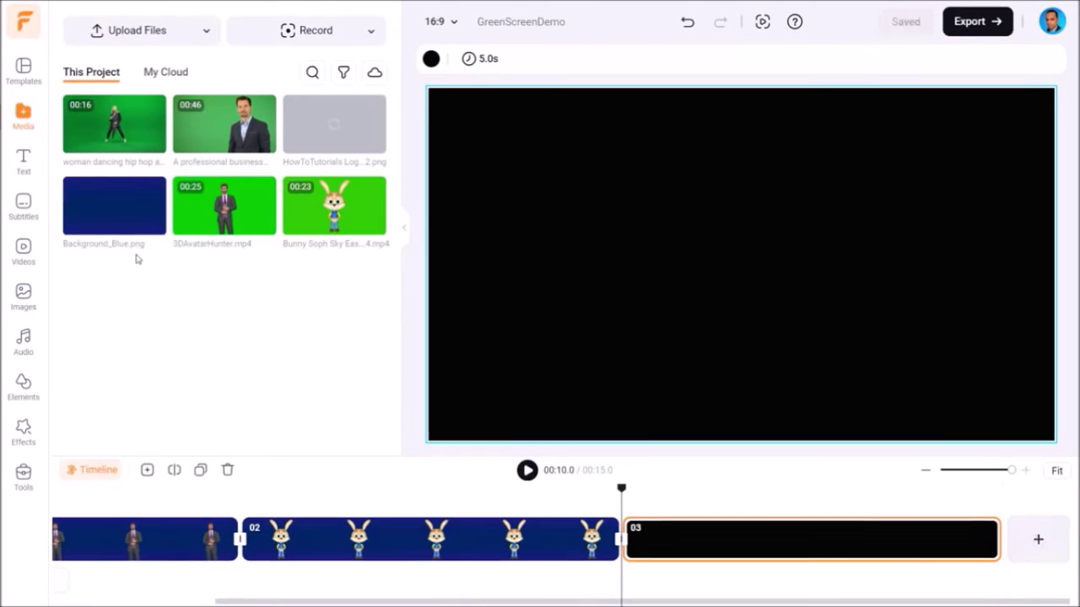
mouse_move(145, 228)
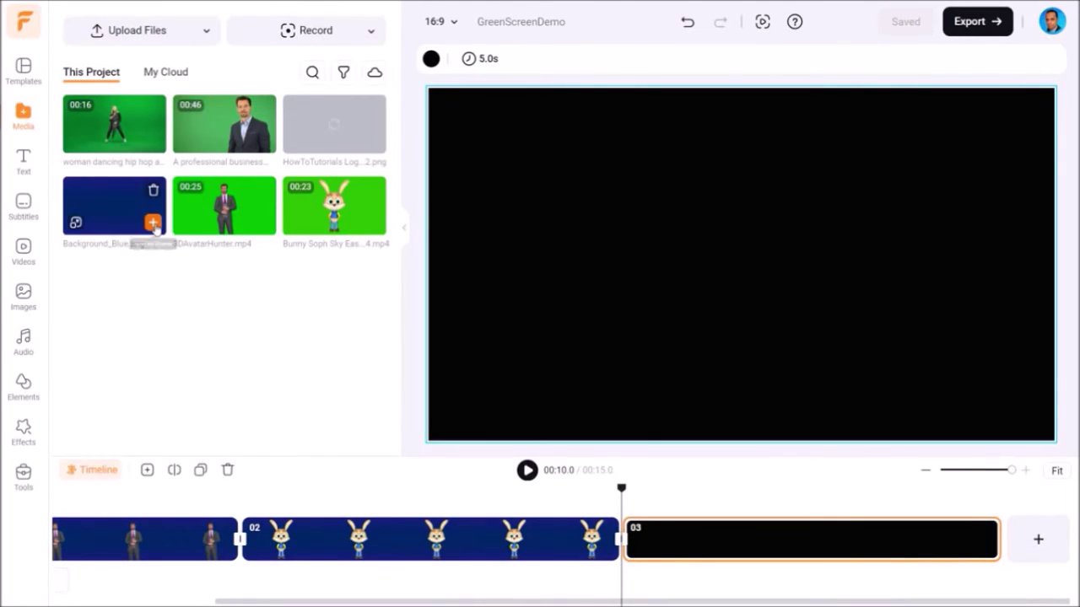
left_click(152, 222)
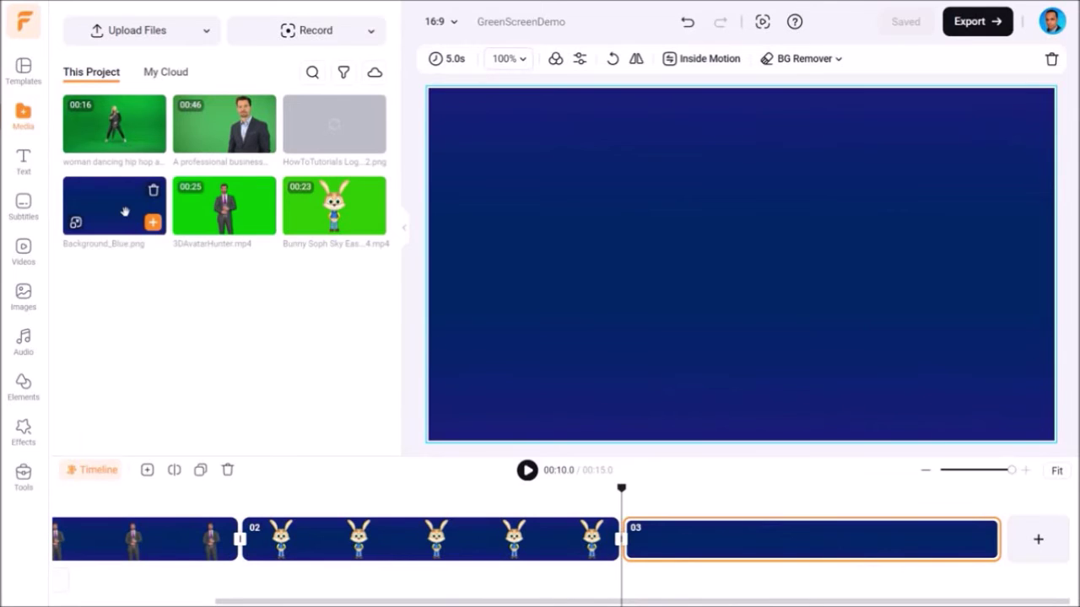
mouse_move(83, 149)
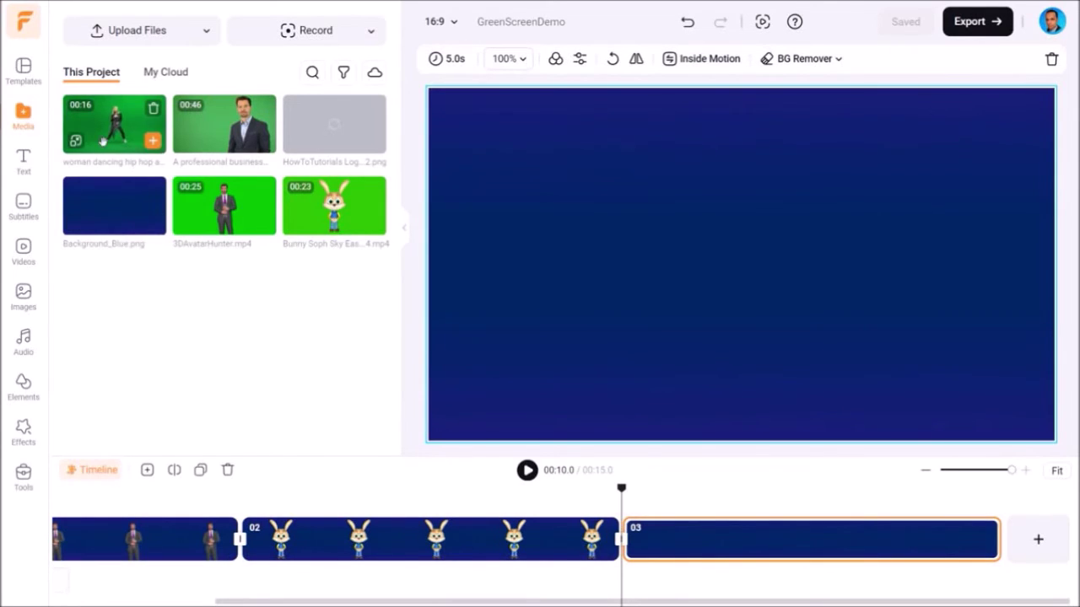
left_click(76, 142)
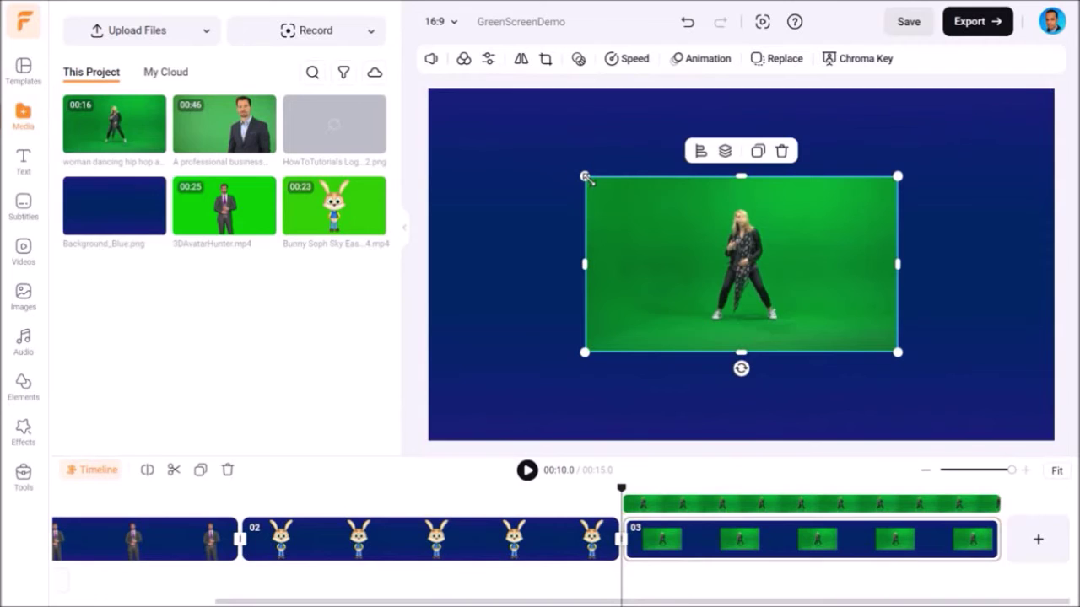
left_click_drag(555, 167, 429, 89)
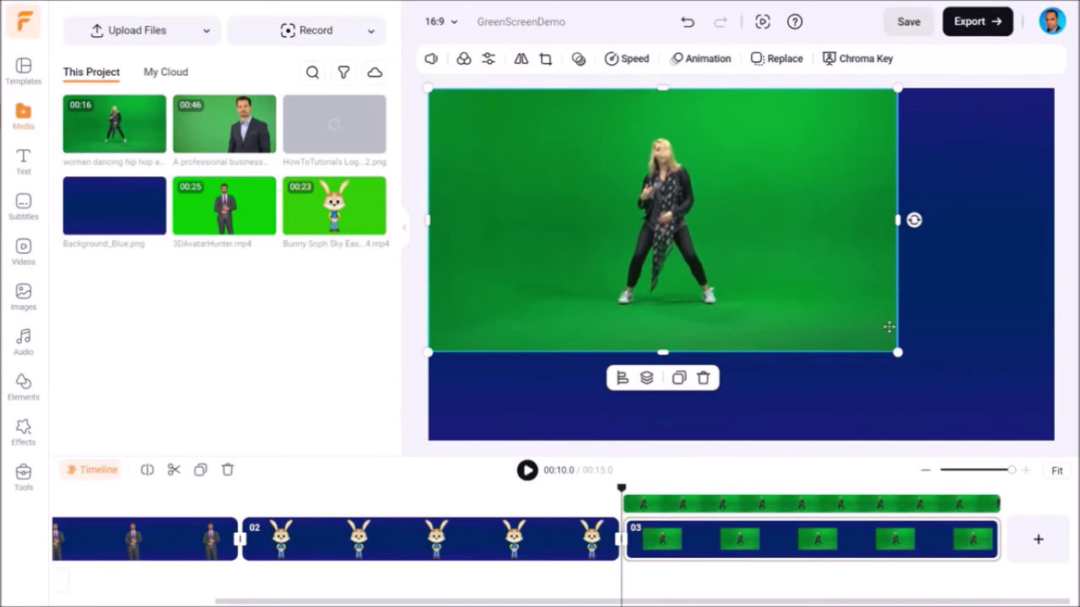
left_click_drag(896, 354, 1047, 448)
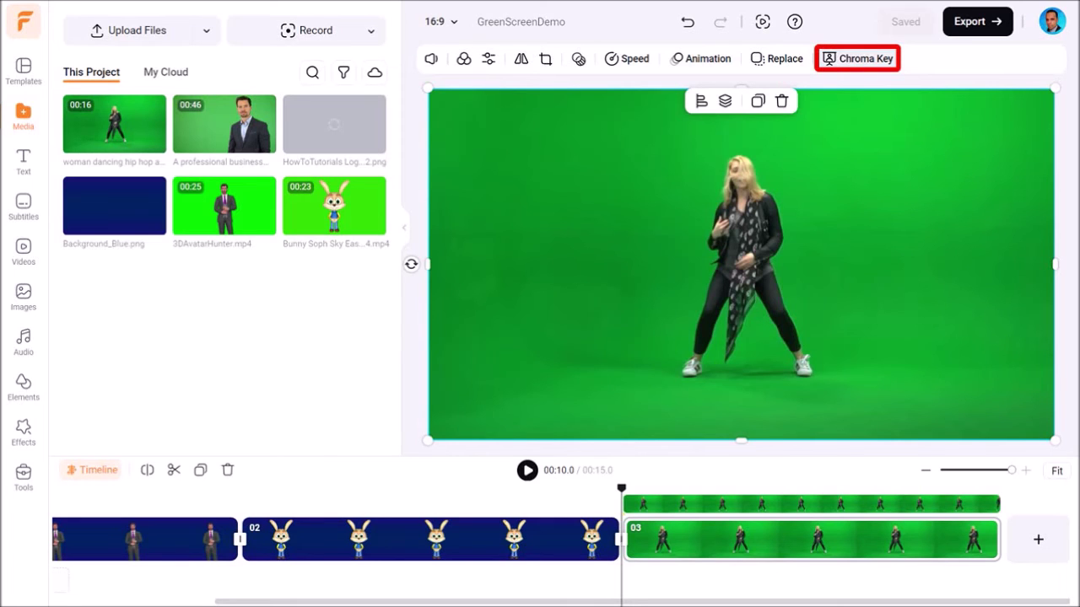
Chroma-key the dancer's green backdrop with the eyedropper at intensity 57.
left_click(872, 60)
left_click(76, 81)
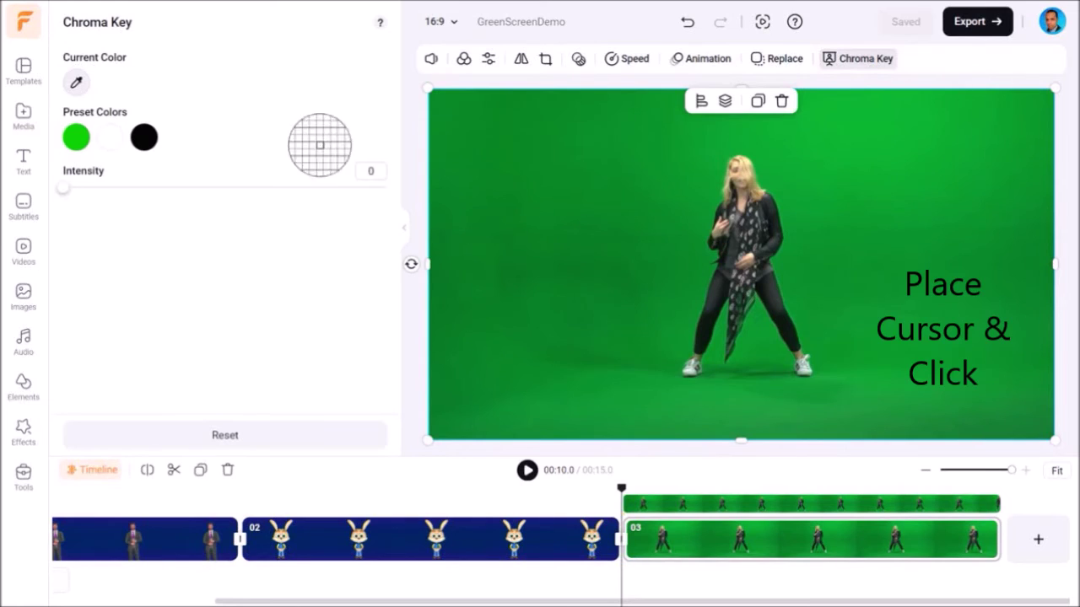
left_click(807, 174)
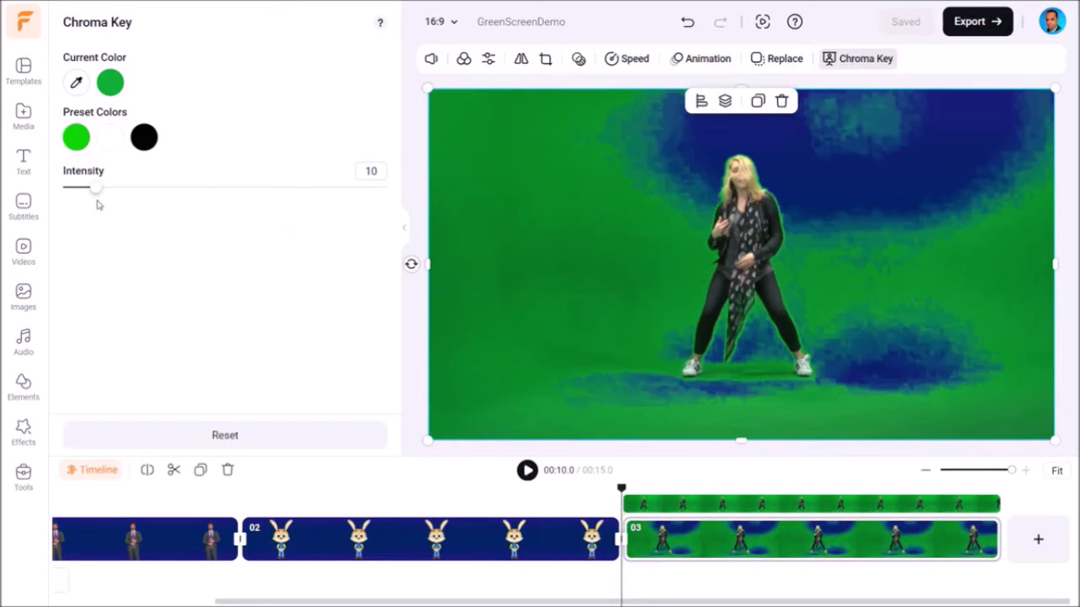
left_click_drag(95, 187, 249, 203)
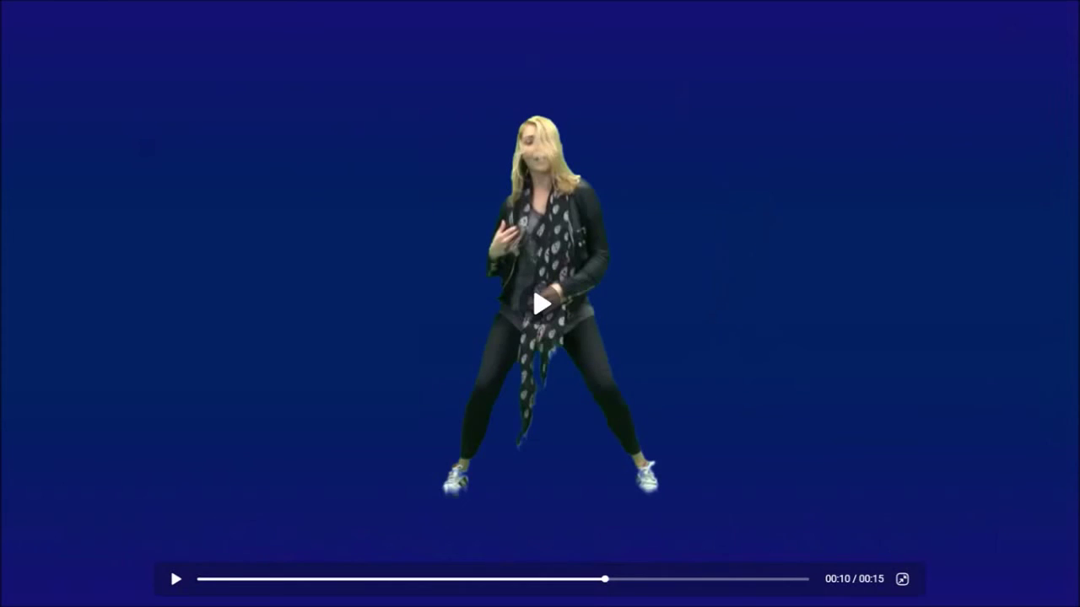
Play the dancer scene preview and pause it at 00:14.
left_click(175, 581)
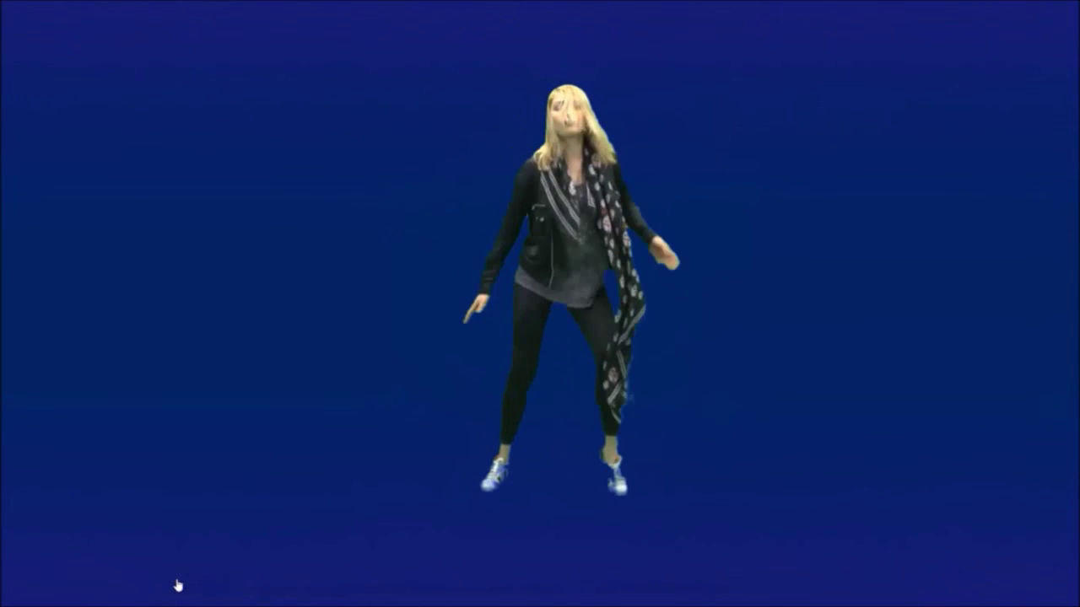
key("space")
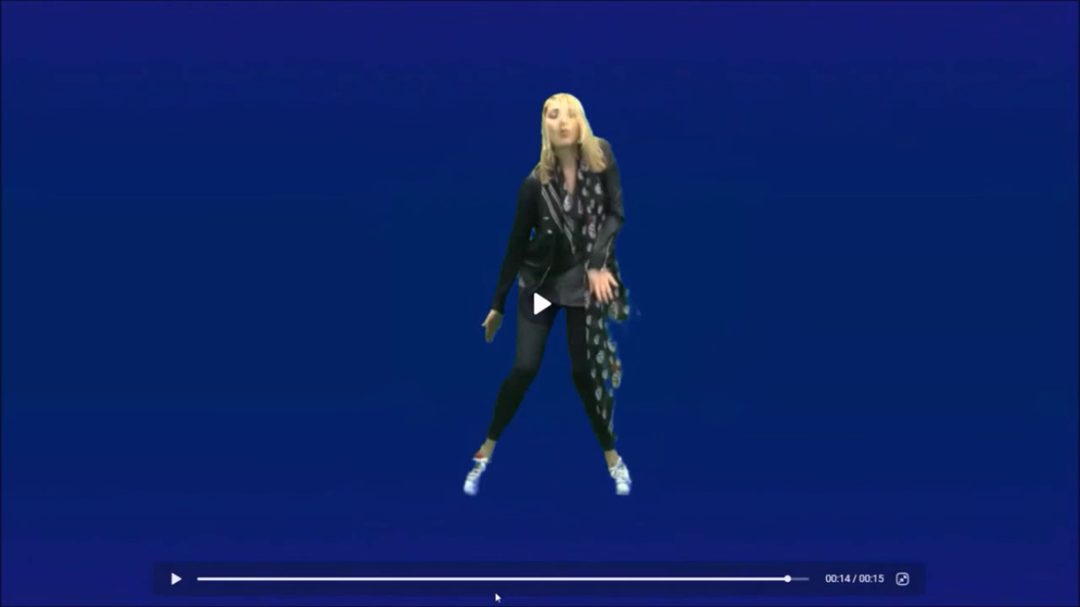